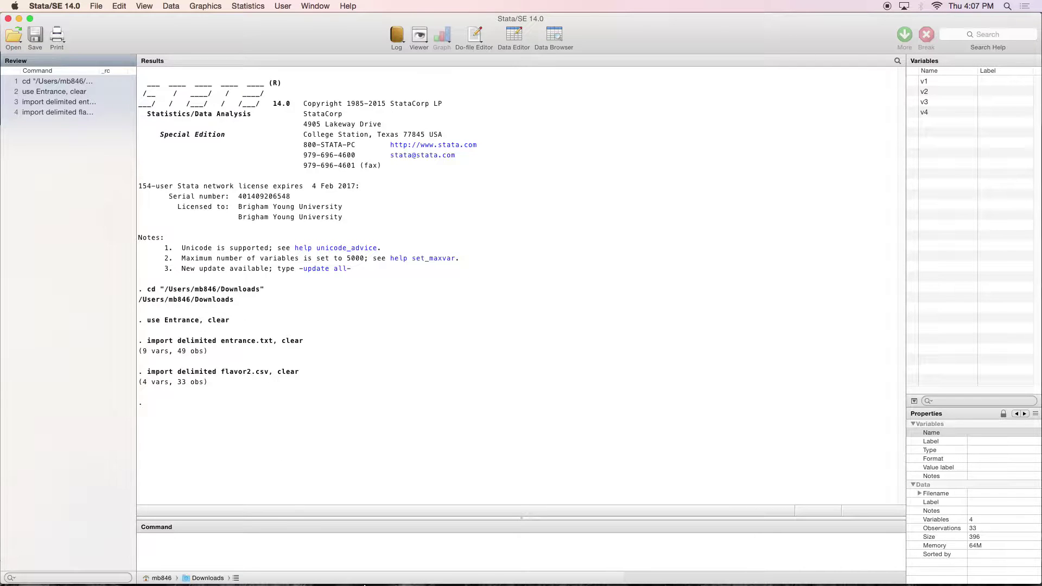
Check the workshop downloads in the browser, then return to Stata.
mouse_move(365, 585)
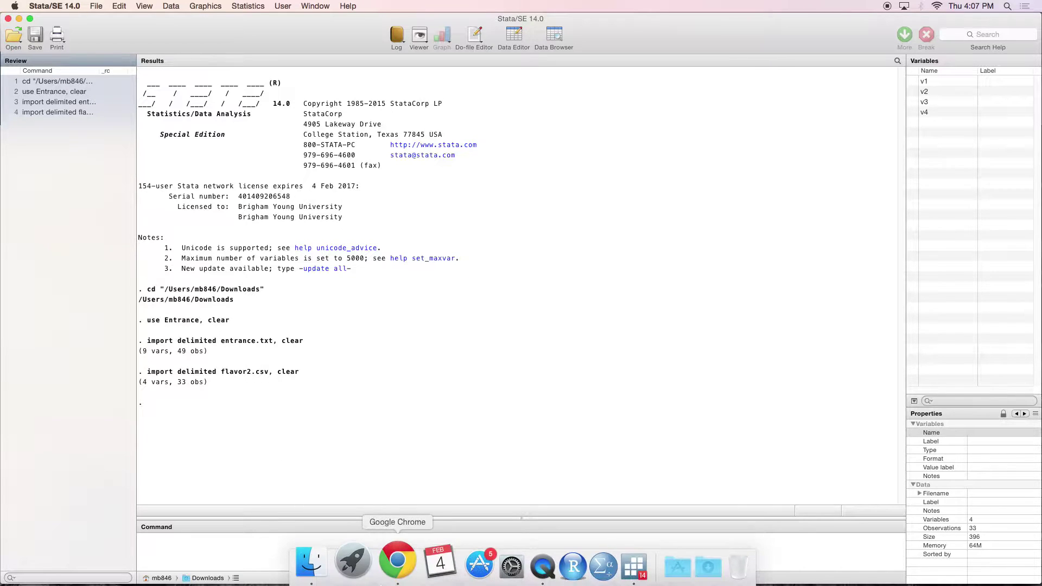
click(395, 564)
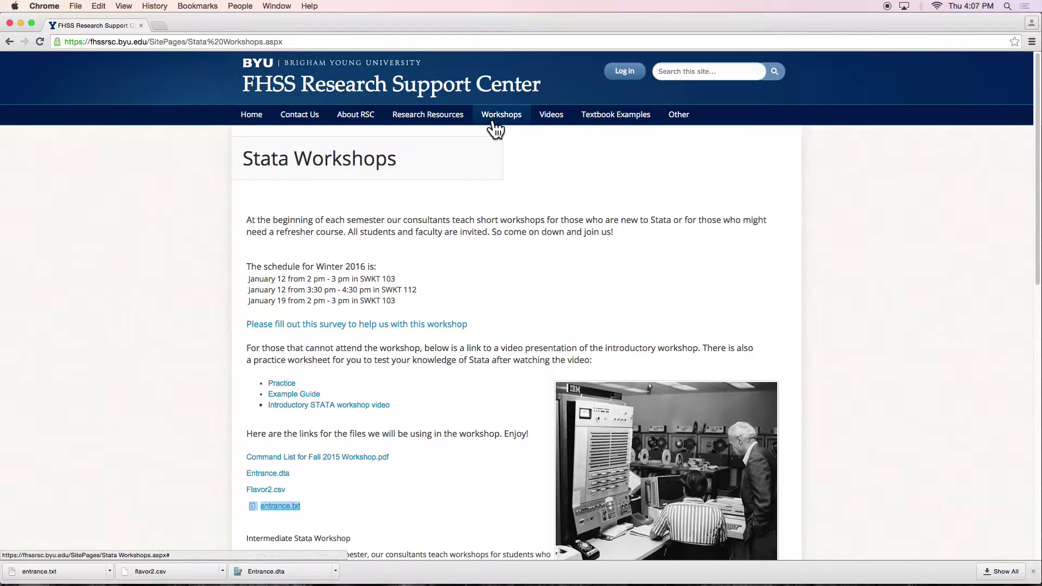
mouse_move(495, 130)
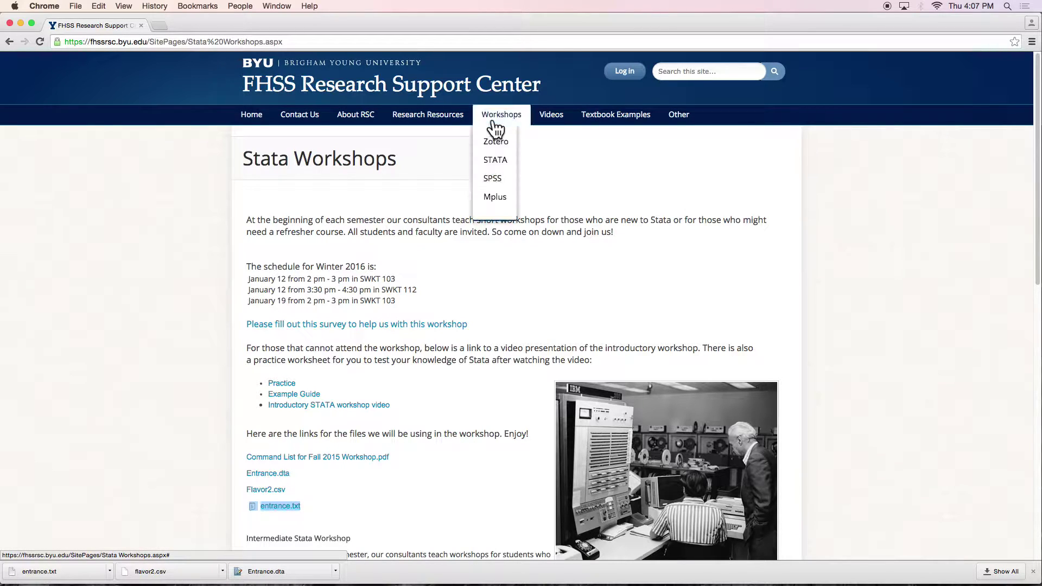
click(469, 385)
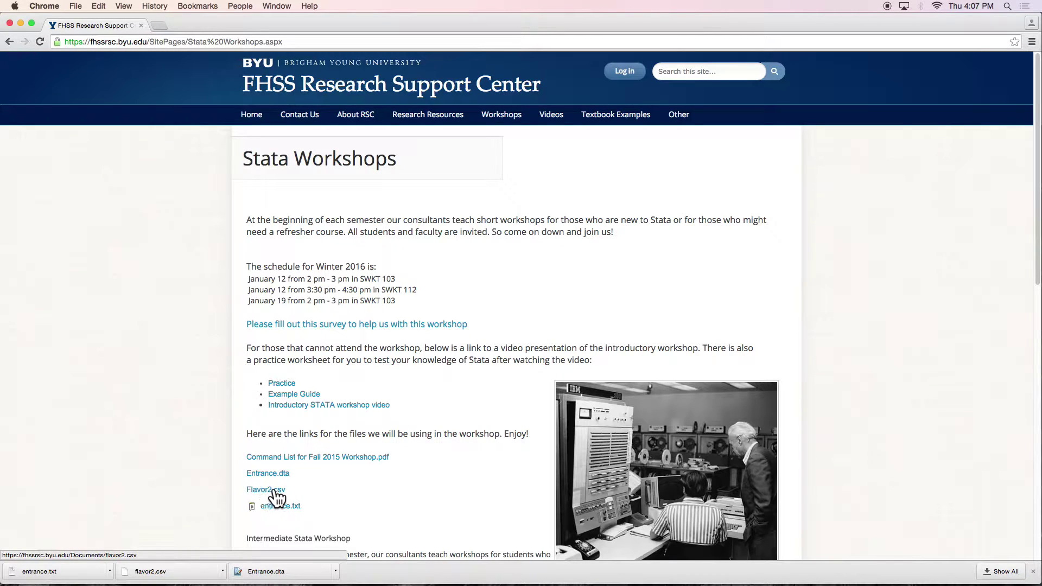
mouse_move(426, 578)
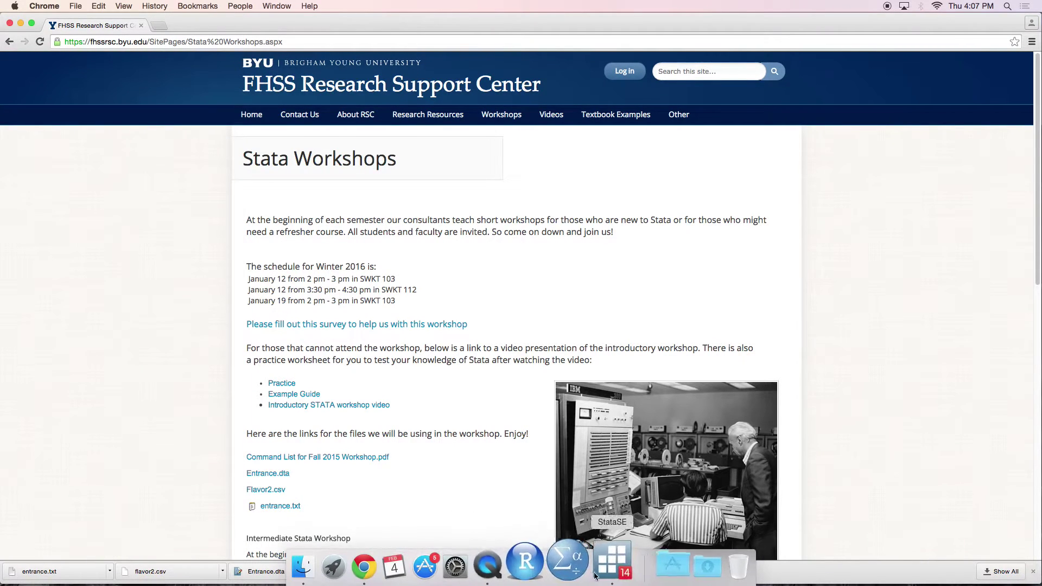
click(596, 574)
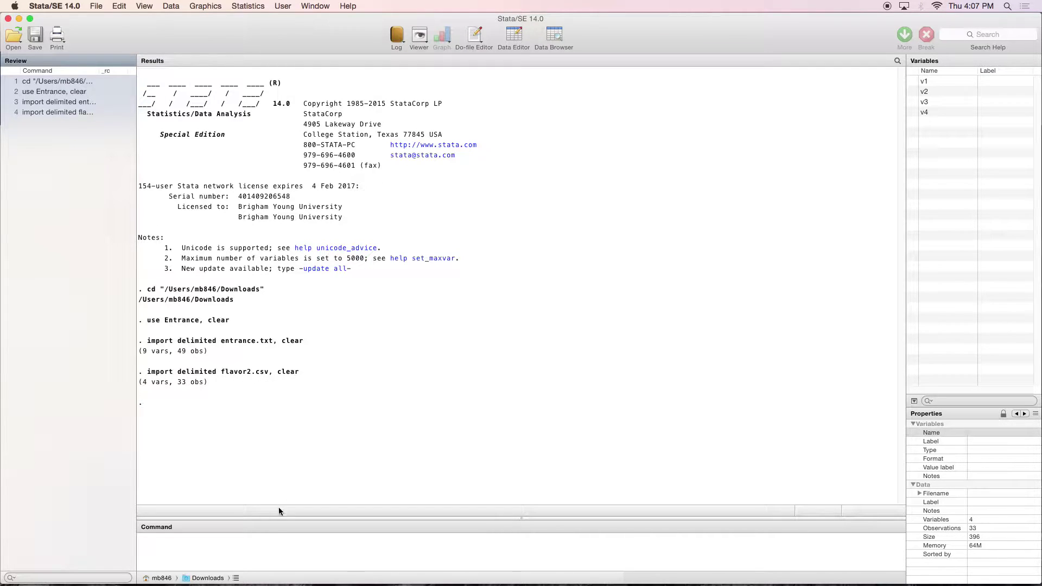
Inspect the imported variables and their raw data in the Data Browser.
click(284, 540)
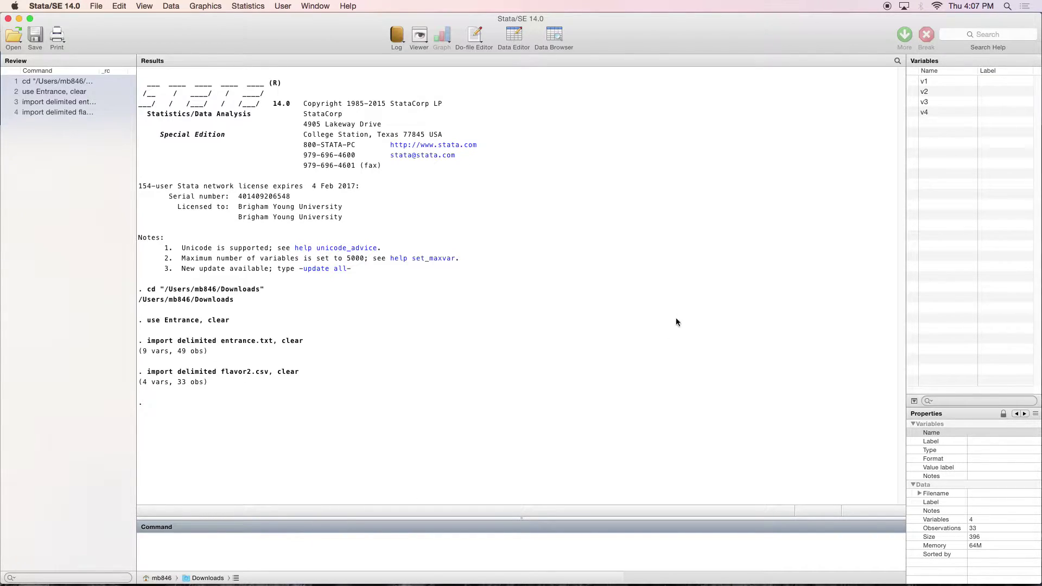
click(923, 170)
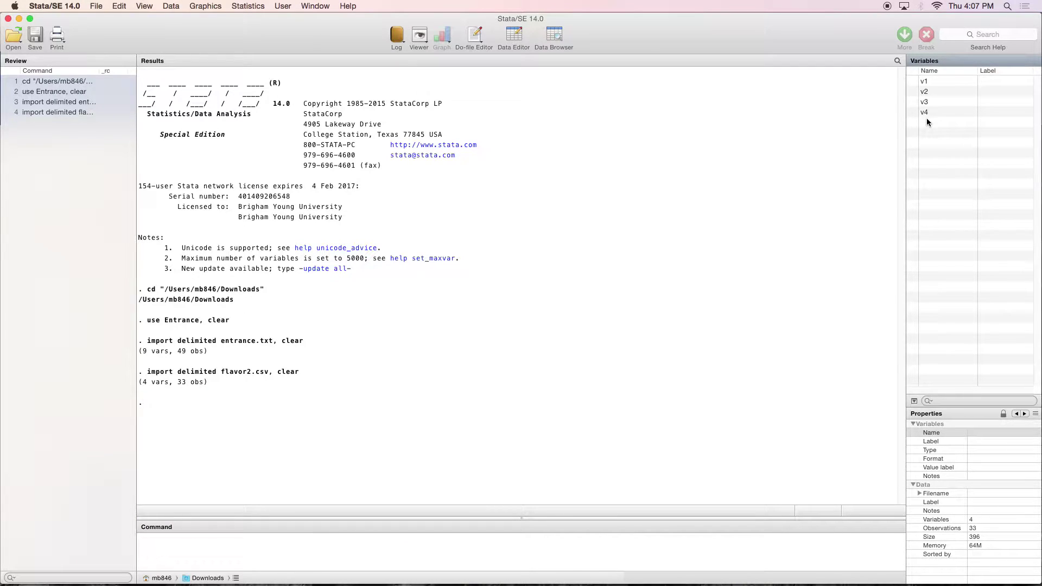
click(553, 35)
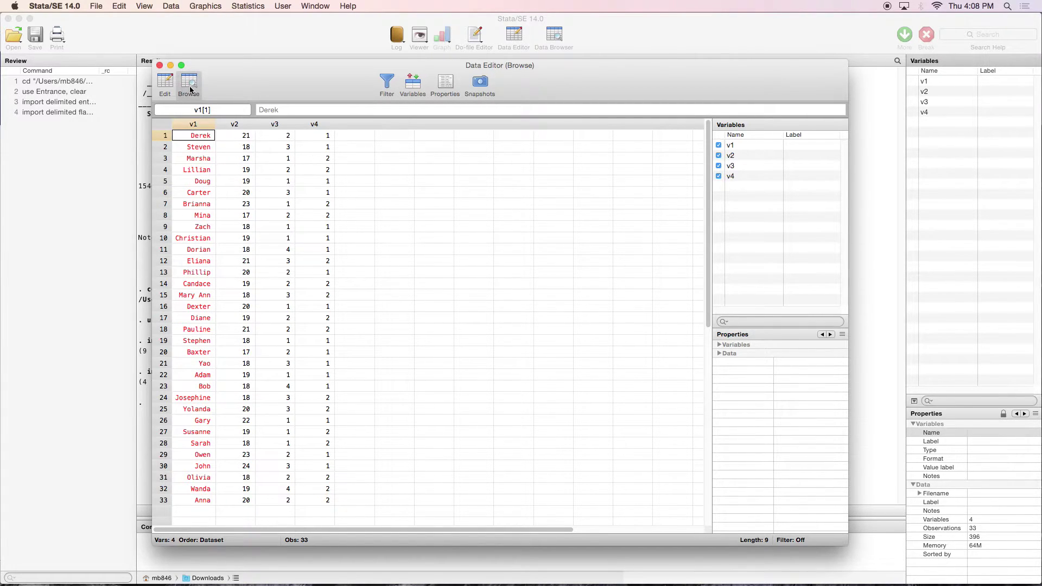
click(160, 65)
Rename v1, v2, v3, v4 to Name, Age, Flavor and Gender with rename commands.
click(184, 551)
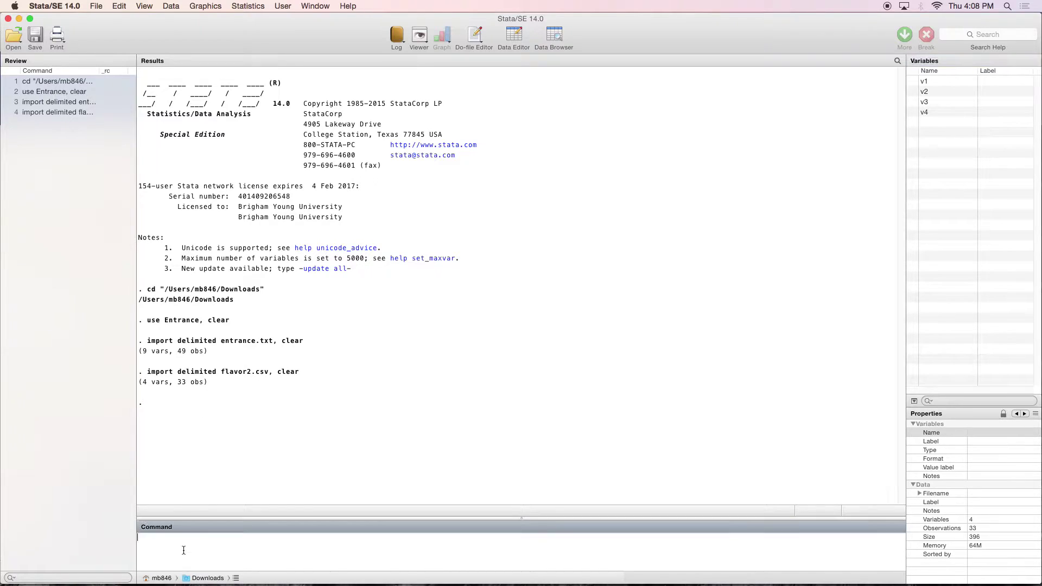
text(rename v1 Name)
key(Return)
text(rename)
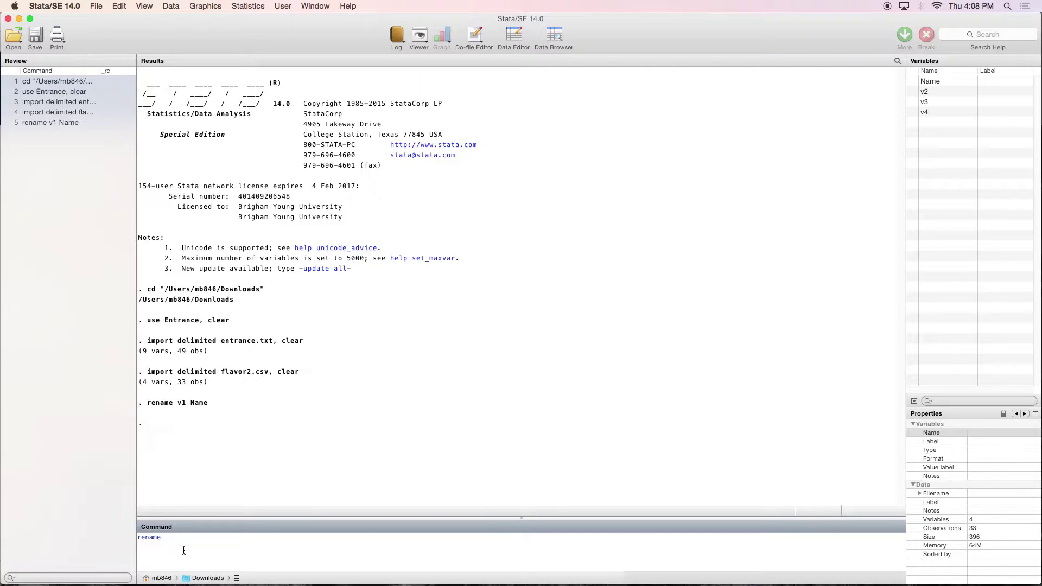
text( v2 Age)
key(Return)
text(rename v3 Fl)
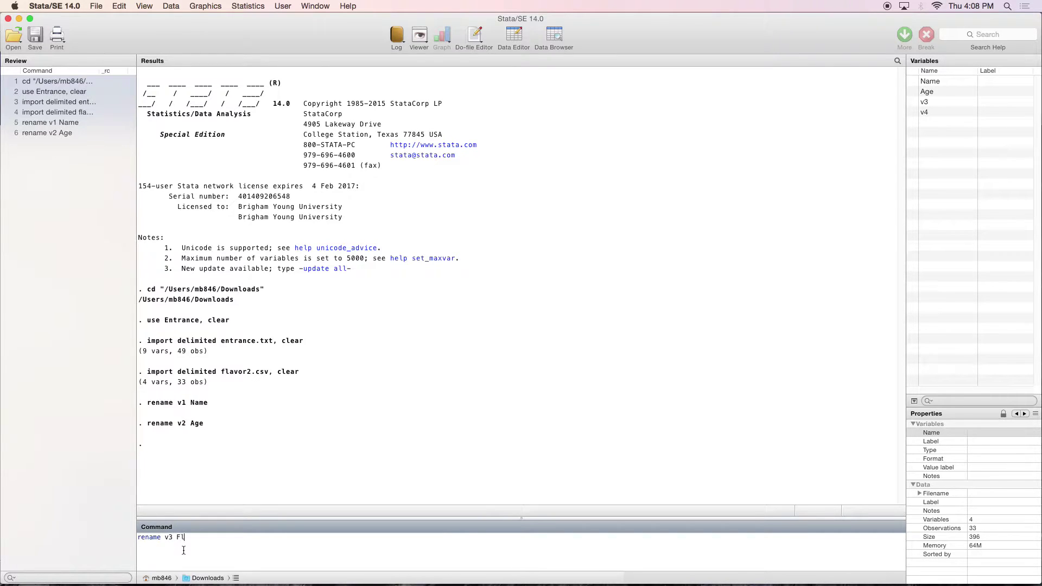
text(avor)
key(Return)
text(renam)
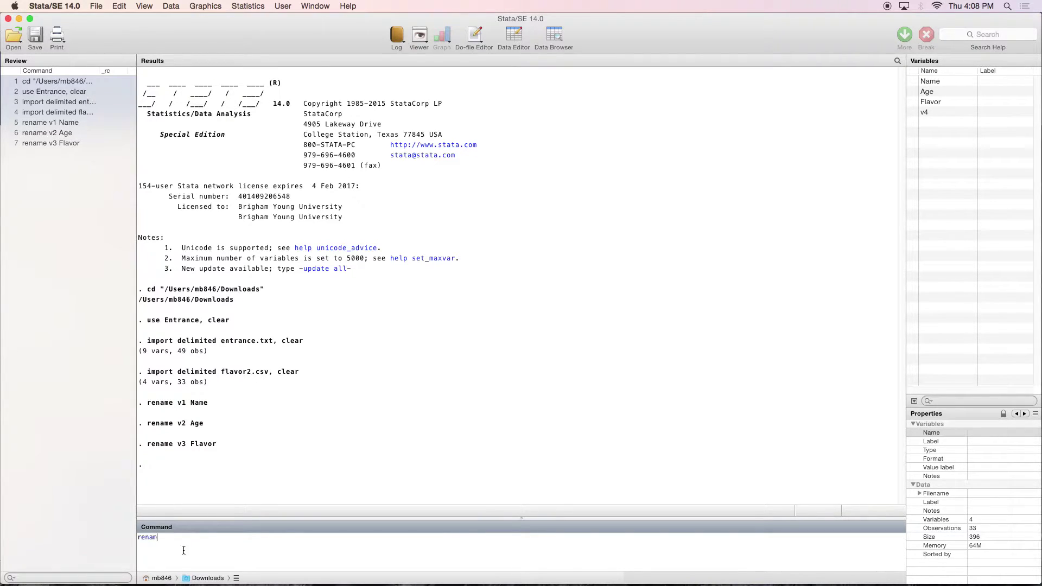
text(e v4 Gender)
key(Return)
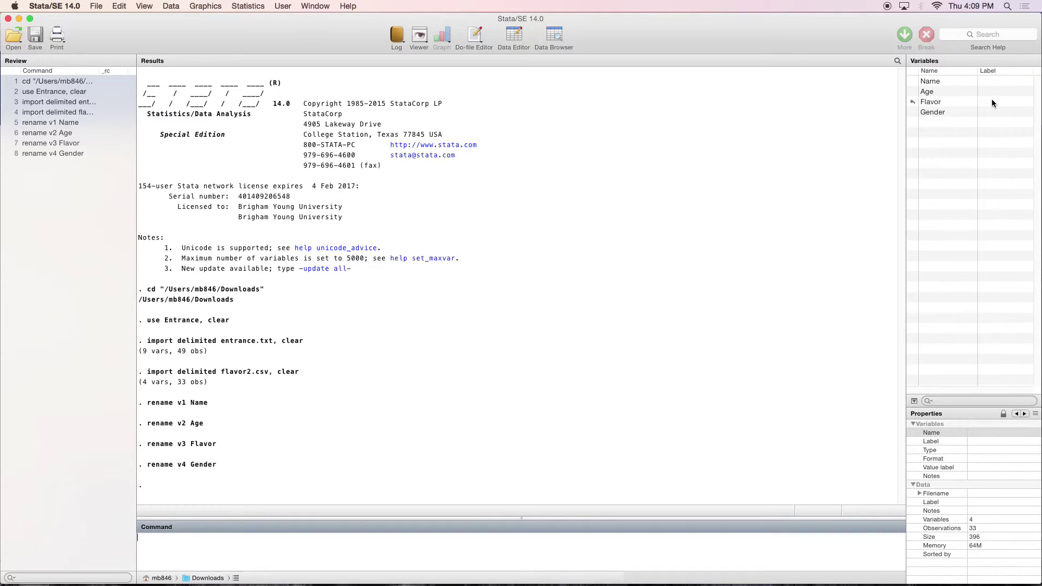
Label Flavor as "Ice Cream Flavor" with label variable and widen the Variables panel.
click(514, 537)
text(label)
text( variable)
text( Flavor)
text( "Ice Cree)
text(m Flavor)
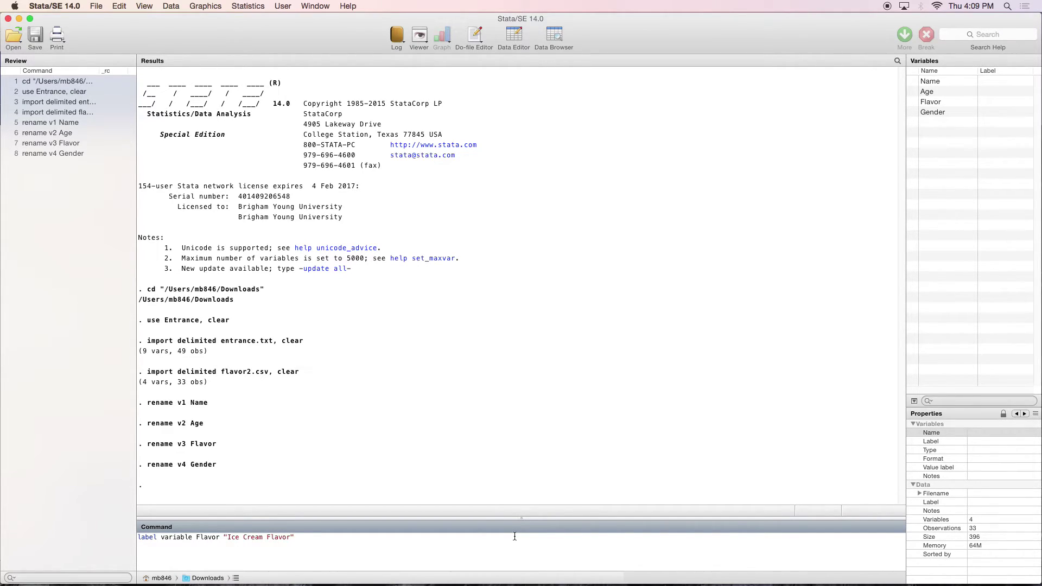
key(Return)
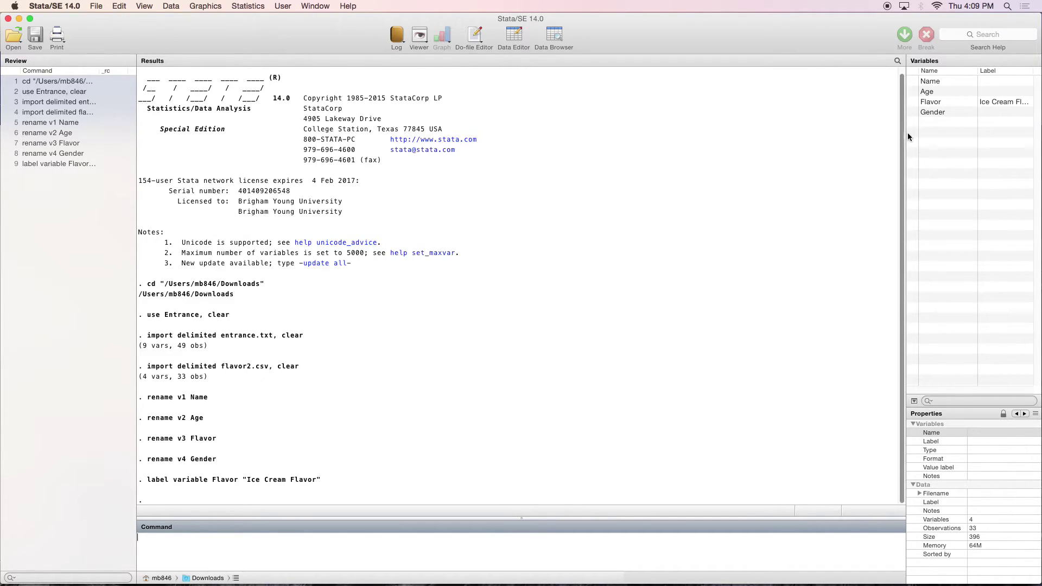
drag(906, 137, 836, 142)
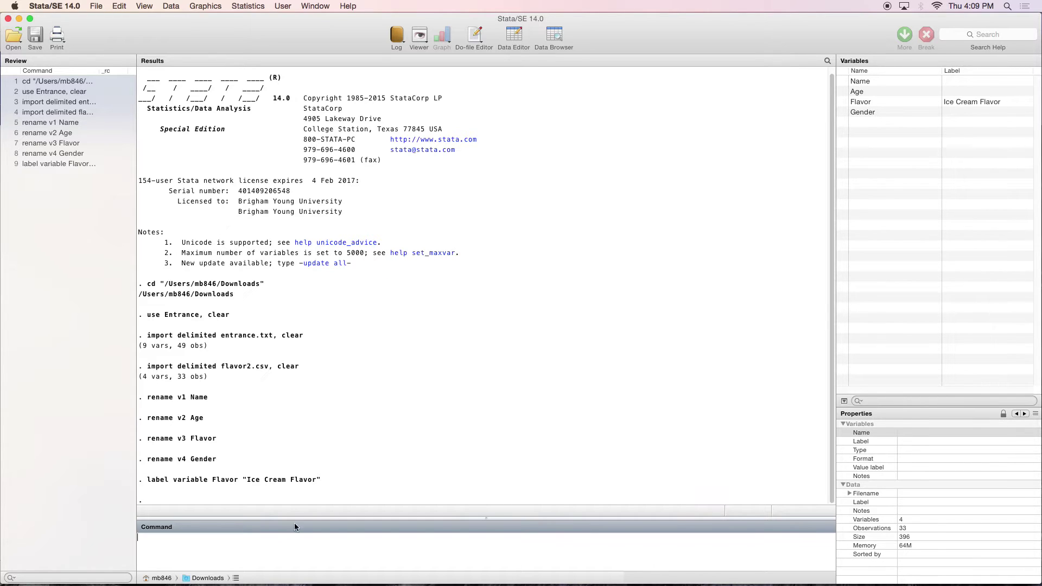
click(557, 33)
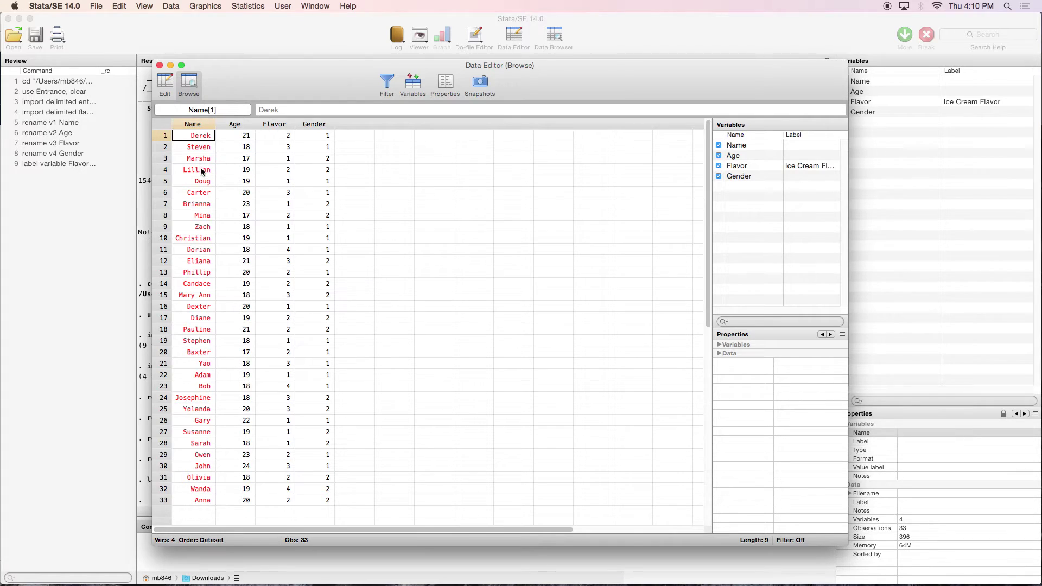
click(160, 66)
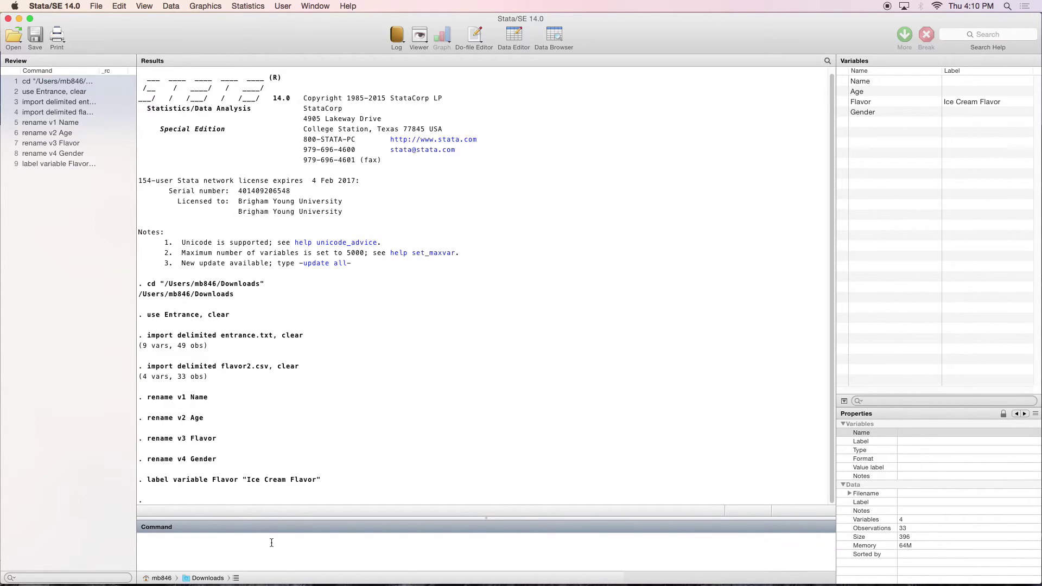
Define value label sex as 1 "male", 2 "female", then check Gender in the Data Browser.
text(label define sex 1 "male" 2 "female")
key(Return)
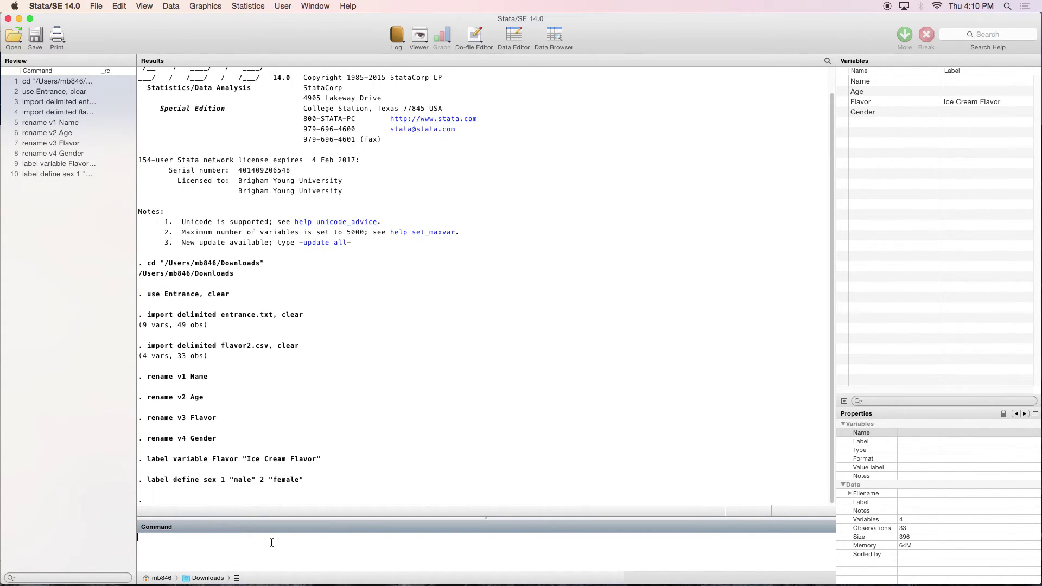
click(556, 34)
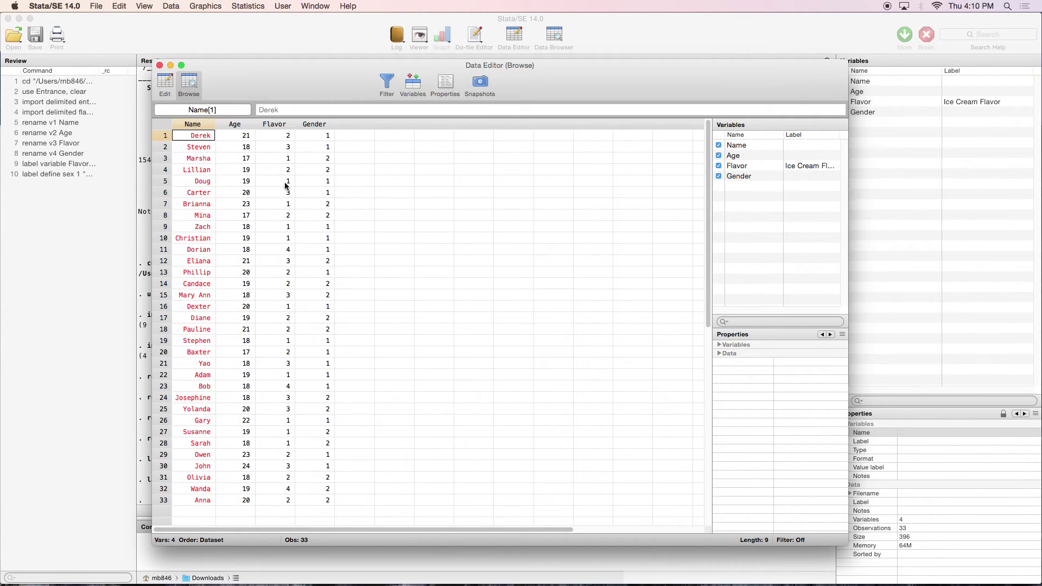
click(160, 67)
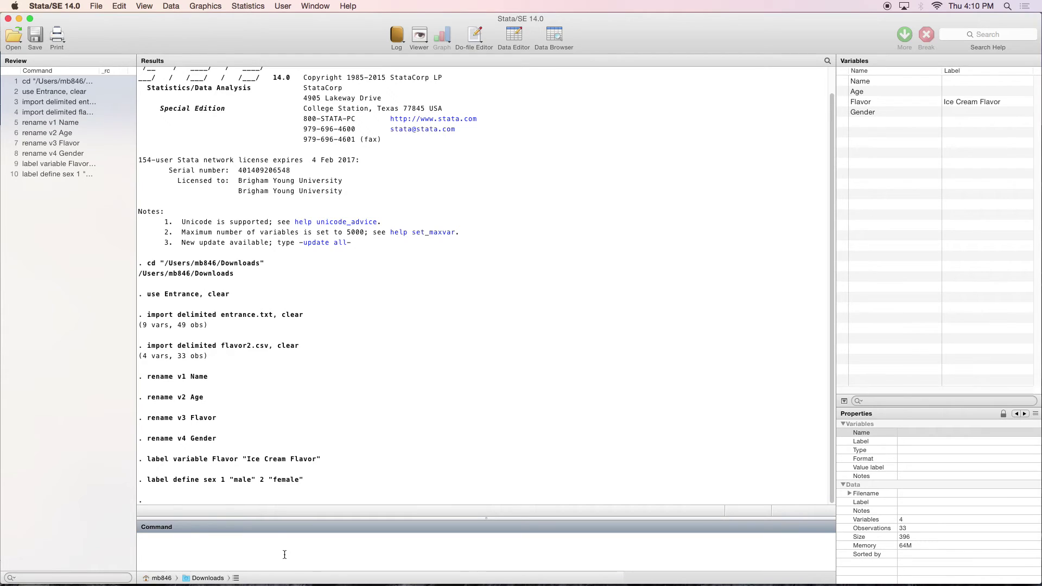
Attach the sex label to Gender and confirm male/female shows in the Data Browser.
text(label values Gender sex)
key(Return)
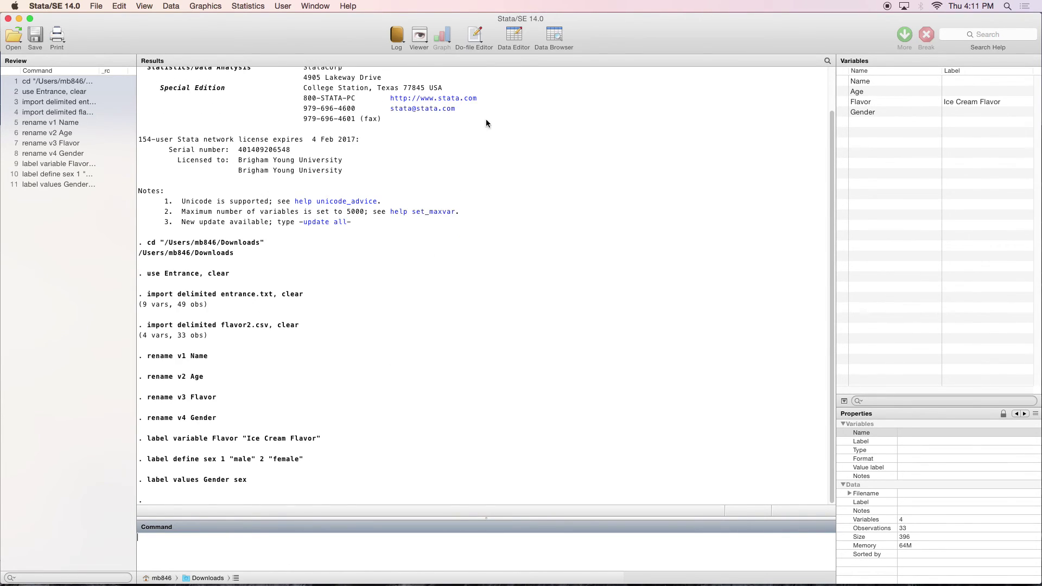
click(555, 33)
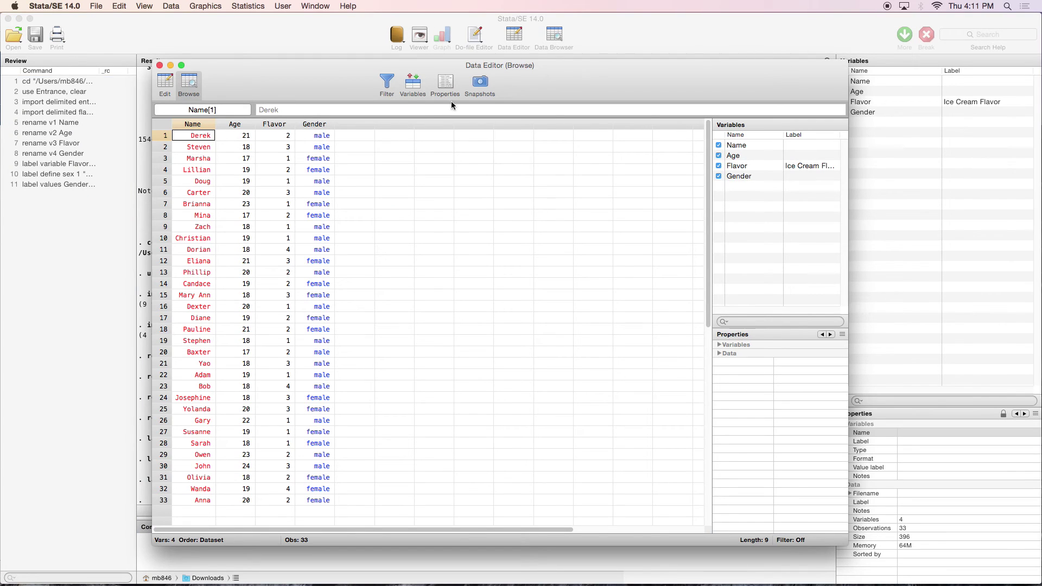
click(320, 139)
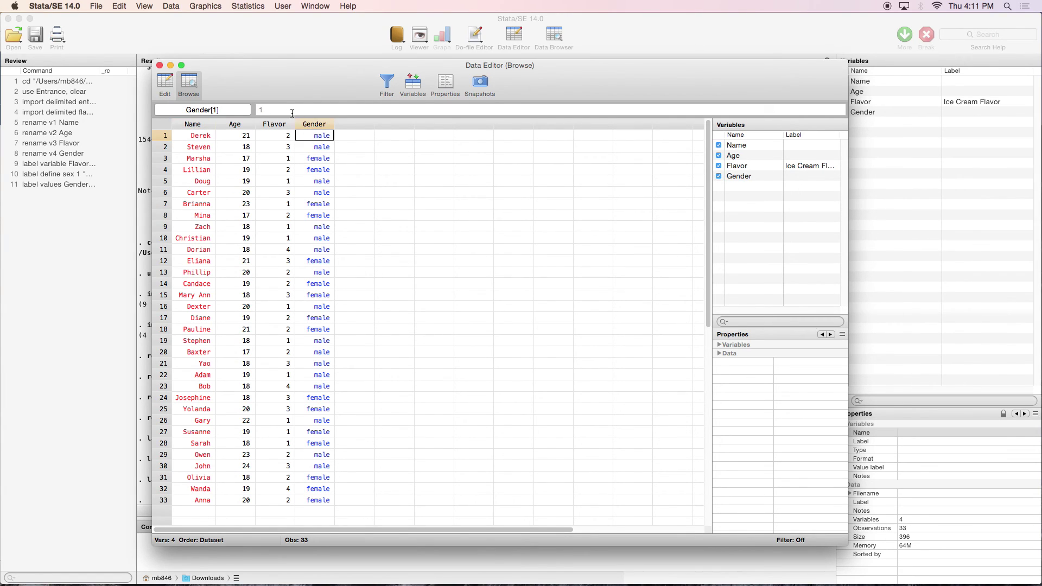